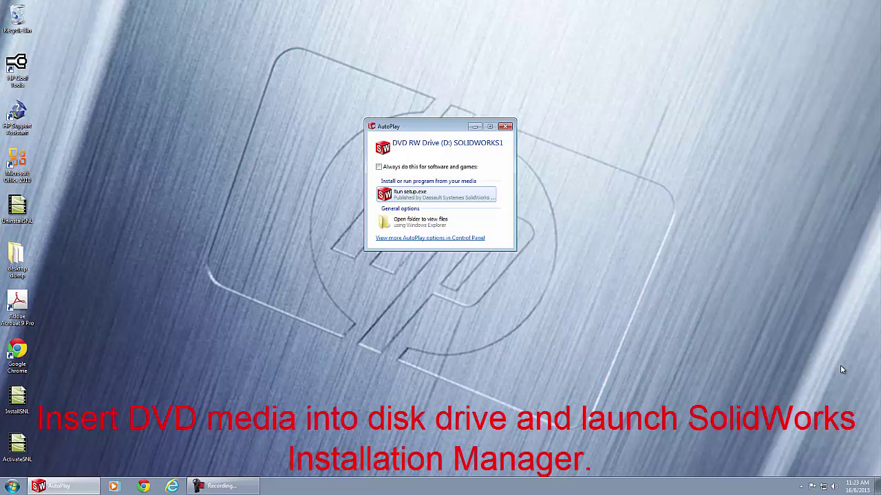
# Step: Run setup.exe from the DVD's AutoPlay prompt to start the SOLIDWORKS 2015 Installation Manager
pyautogui.click(402, 196)
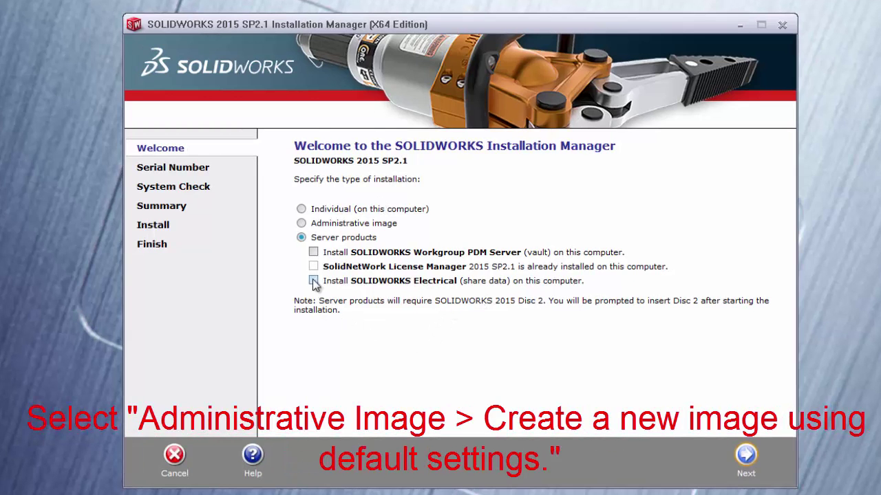
# Step: Choose a default-settings administrative image, confirm the serial number, and stay on SP2.1 instead of SP3.0
pyautogui.click(301, 223)
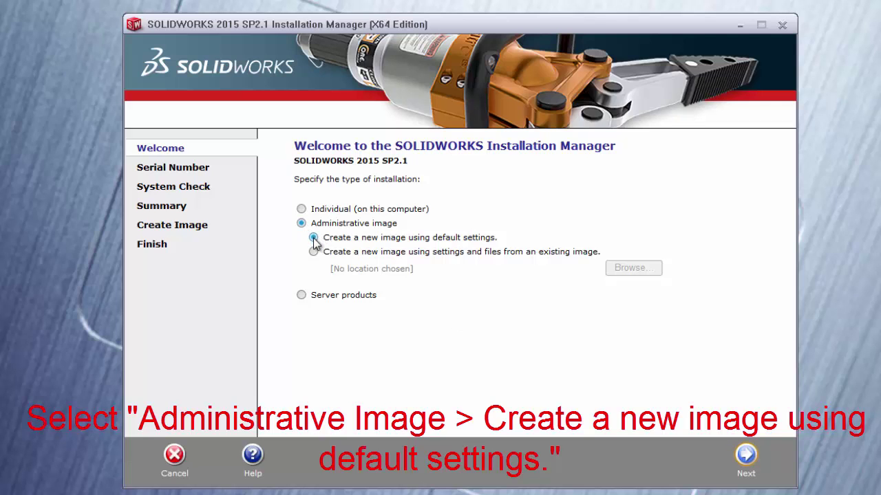
pyautogui.click(745, 456)
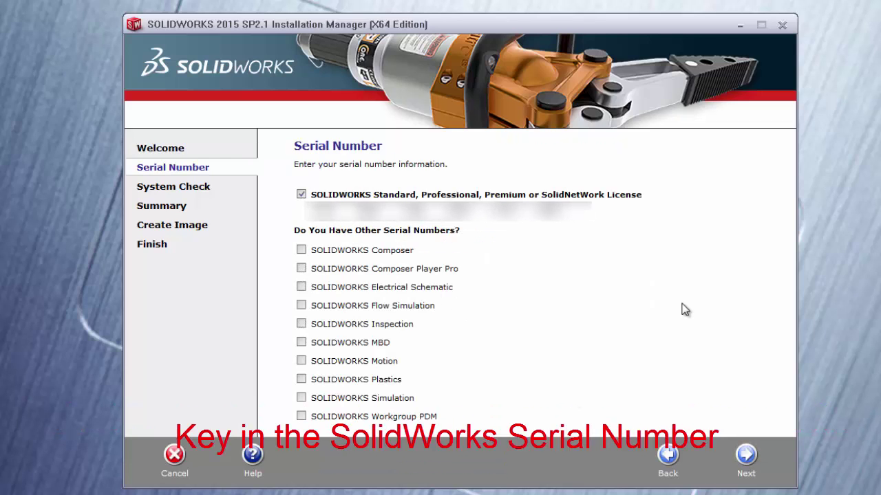
pyautogui.click(742, 465)
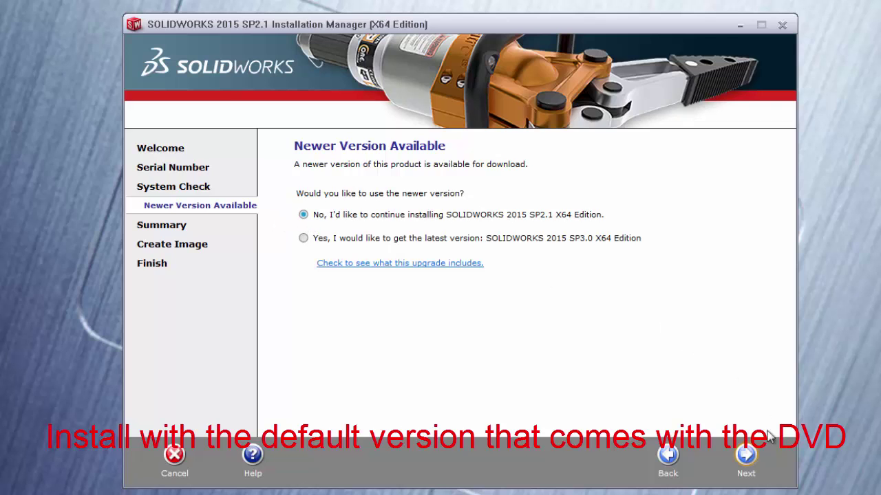
pyautogui.click(744, 463)
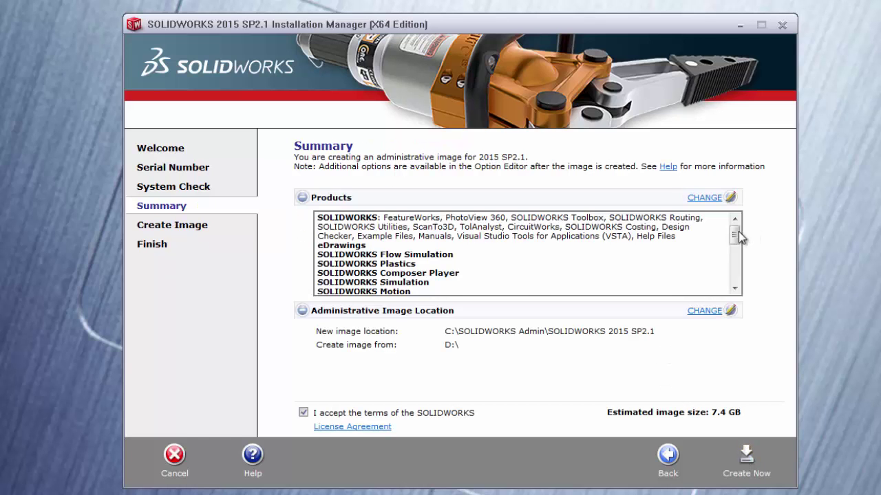
# Step: Scroll the Summary to review products and the image location C:\SOLIDWORKS Admin\SOLIDWORKS 2015 SP2.1
pyautogui.moveTo(735, 237)
pyautogui.mouseDown()
pyautogui.moveTo(741, 285)
pyautogui.moveTo(729, 228)
pyautogui.mouseUp()
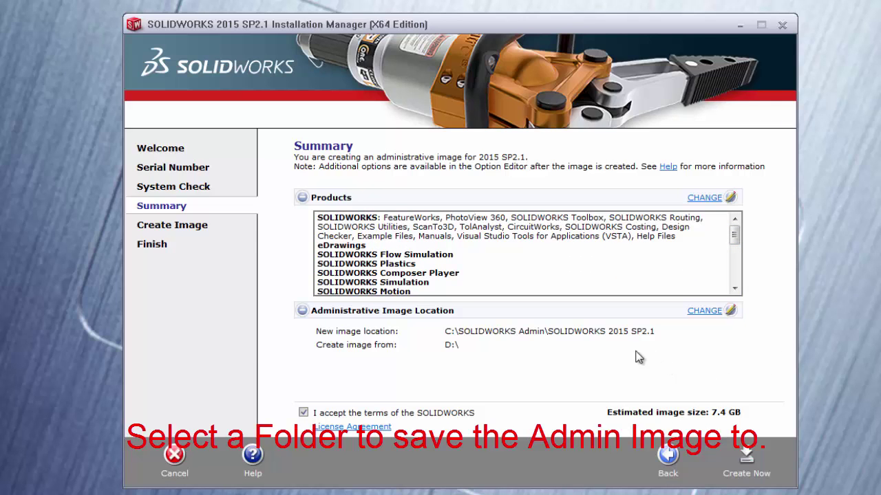
# Step: Start changing the Administrative Image Location and browse to the Desktop
pyautogui.click(699, 313)
pyautogui.click(664, 194)
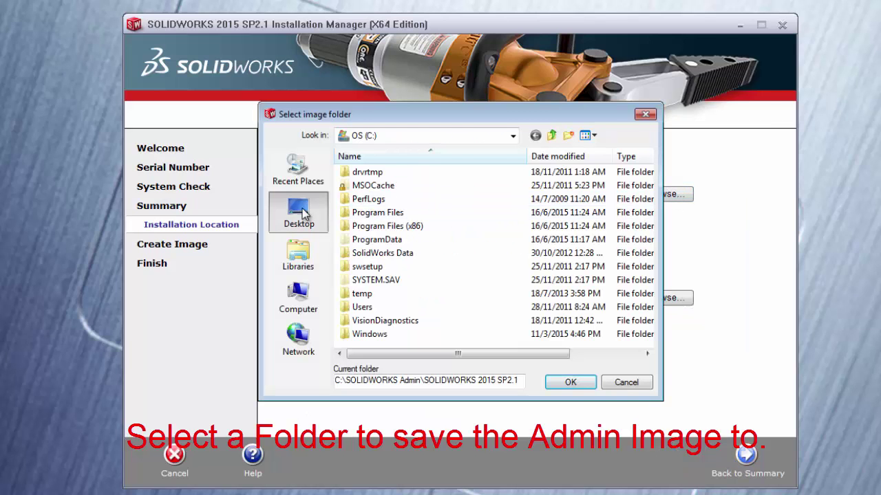
pyautogui.click(298, 212)
pyautogui.click(482, 379)
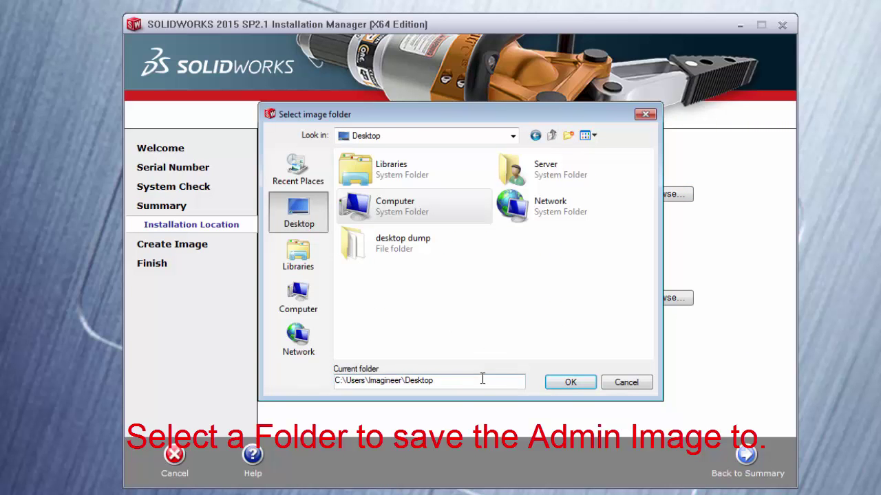
# Step: Create a Desktop folder named 'SW2015 IMAGE' and set it as the image location
pyautogui.rightClick(472, 284)
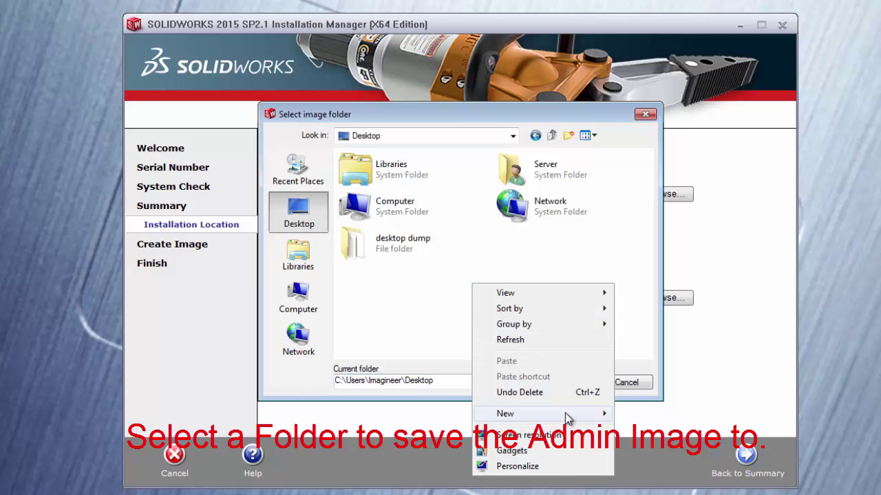
pyautogui.moveTo(523, 413)
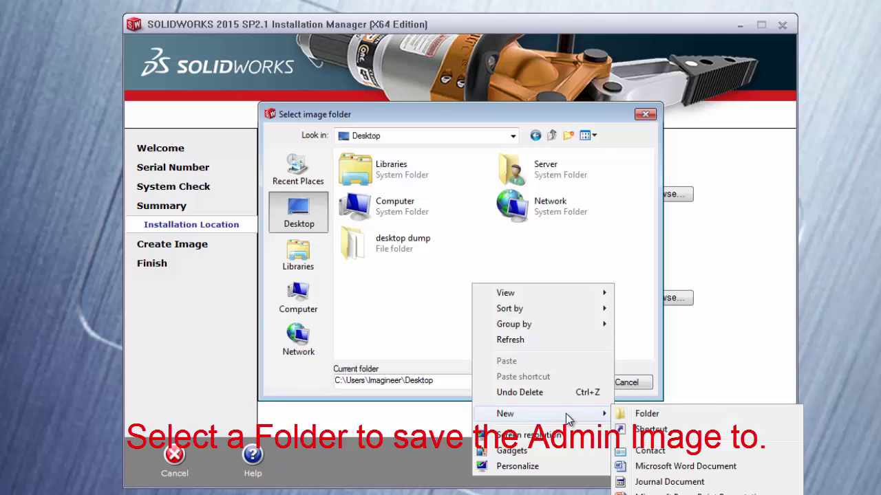
pyautogui.click(647, 414)
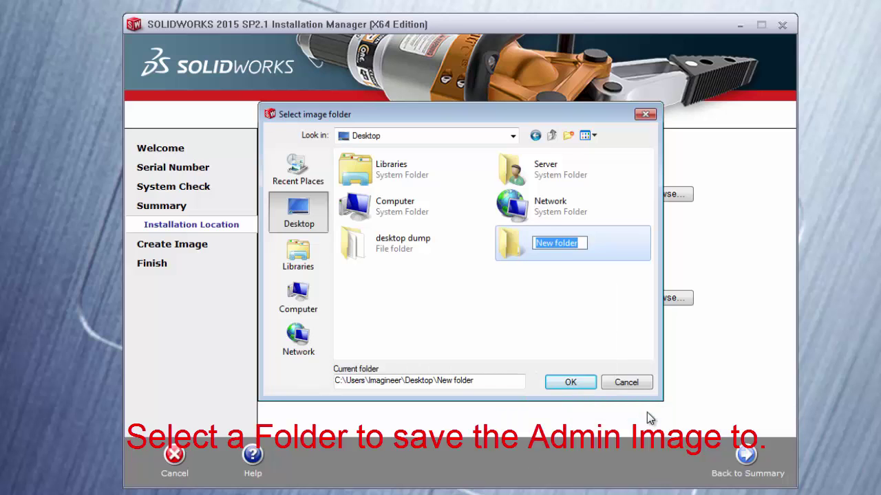
pyautogui.write('SW2015 I')
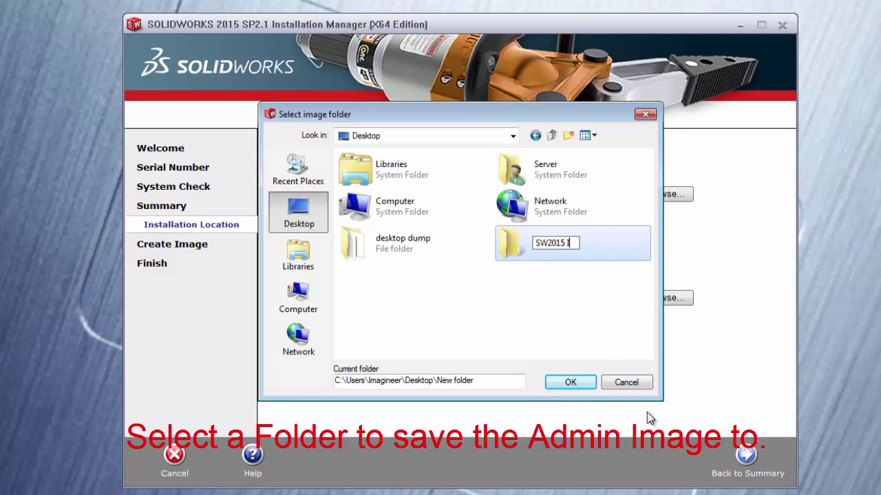
pyautogui.write('MAGE')
pyautogui.press('Return')
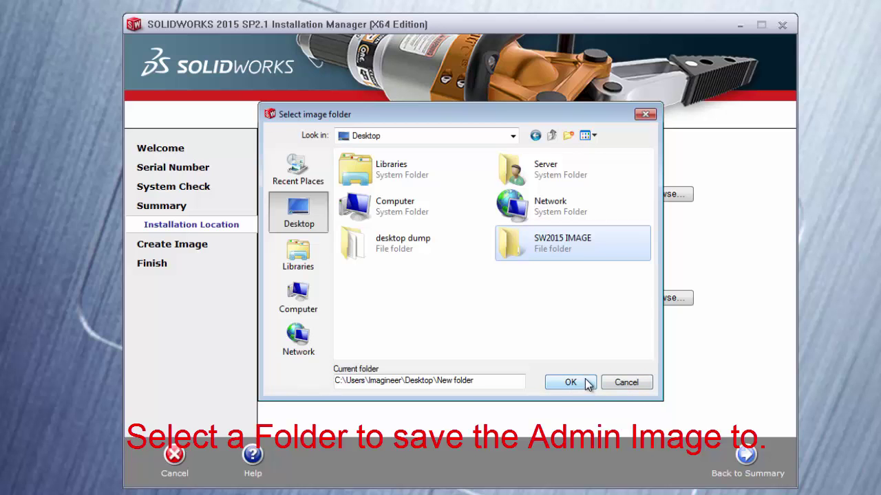
pyautogui.click(555, 246)
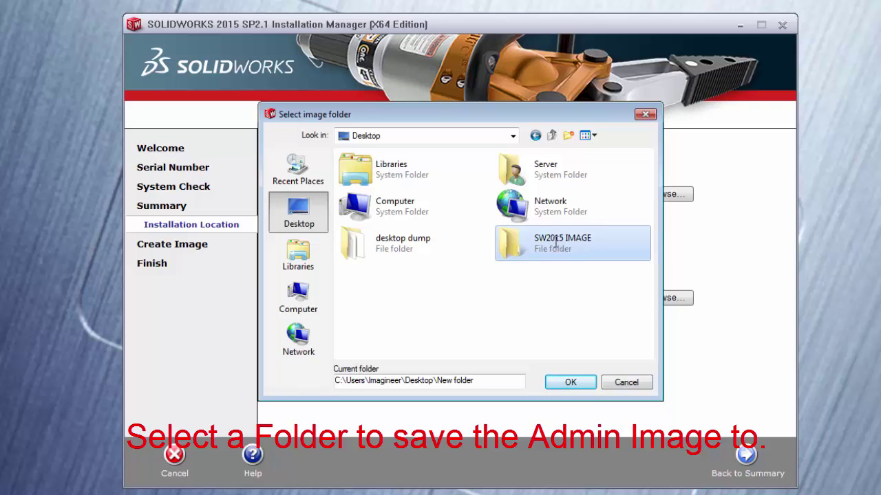
pyautogui.click(550, 271)
pyautogui.click(586, 247)
pyautogui.click(582, 383)
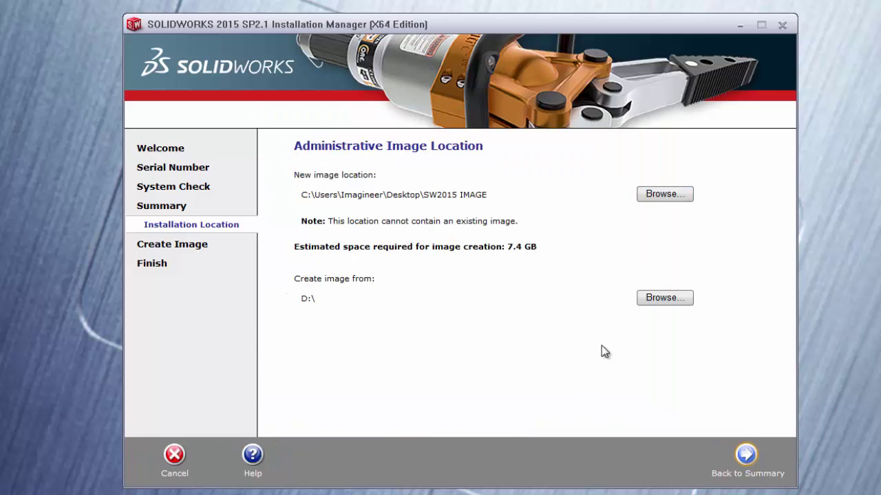
# Step: Review the Product Selection list without changes and return to the Summary for the 7.4 GB image
pyautogui.click(745, 458)
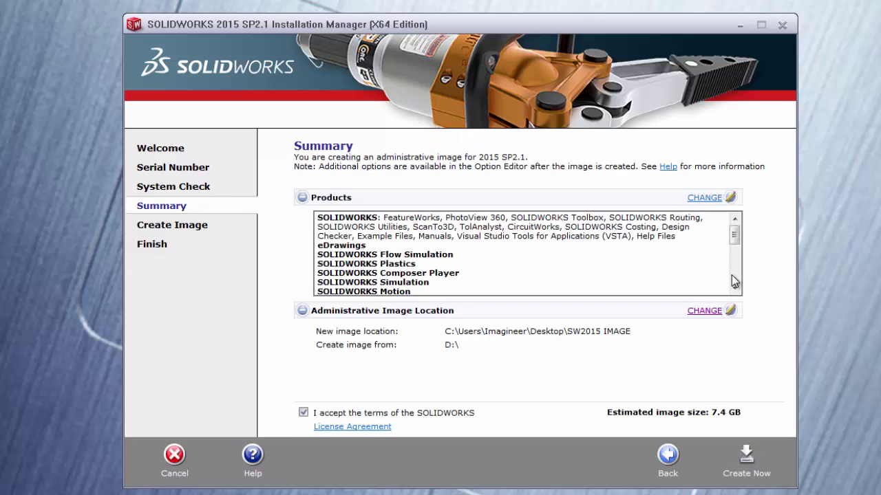
pyautogui.moveTo(734, 236)
pyautogui.mouseDown()
pyautogui.moveTo(735, 249)
pyautogui.moveTo(734, 236)
pyautogui.mouseUp()
pyautogui.click(706, 198)
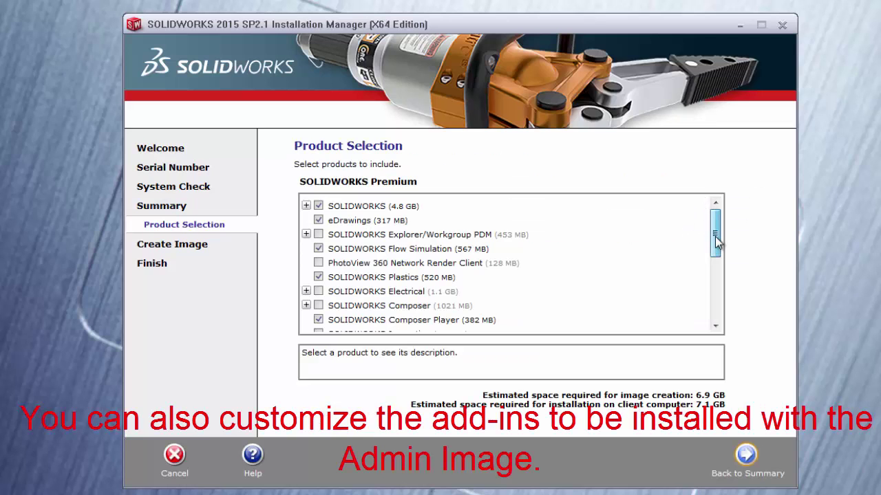
pyautogui.moveTo(716, 239); pyautogui.dragTo(715, 258)
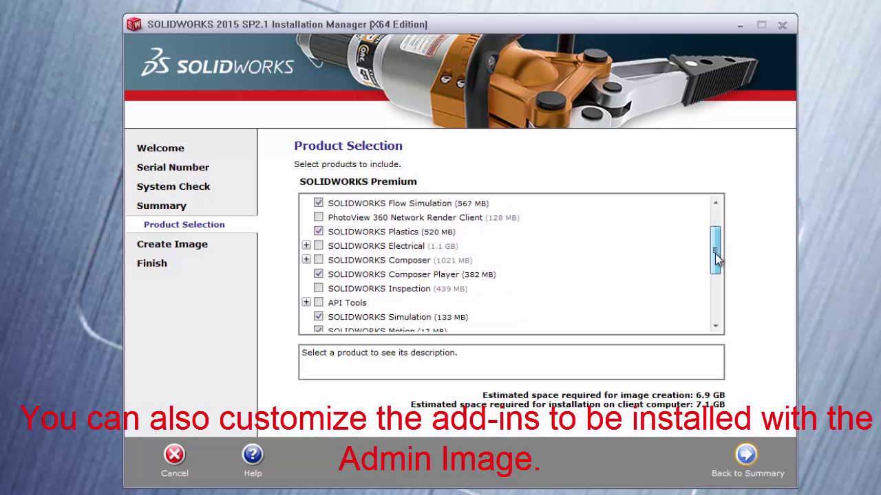
pyautogui.moveTo(715, 258)
pyautogui.mouseDown()
pyautogui.moveTo(717, 280)
pyautogui.moveTo(716, 246)
pyautogui.mouseUp()
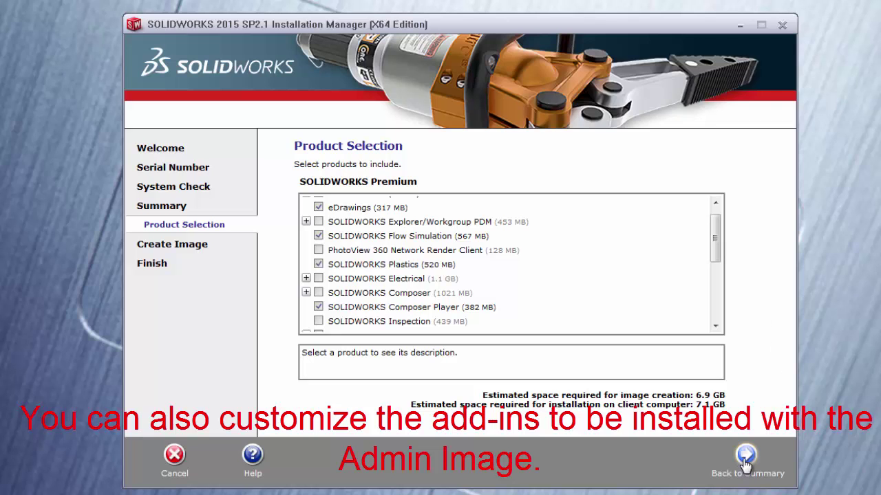
pyautogui.click(745, 455)
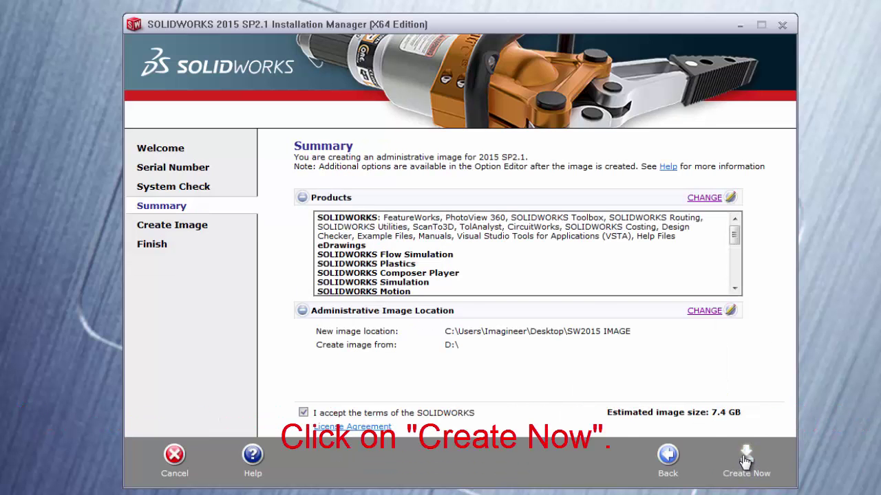
# Step: Build the image, accepting the Port@server entry and the Disc 2 prompt at D:\Flow Simulation
pyautogui.click(746, 459)
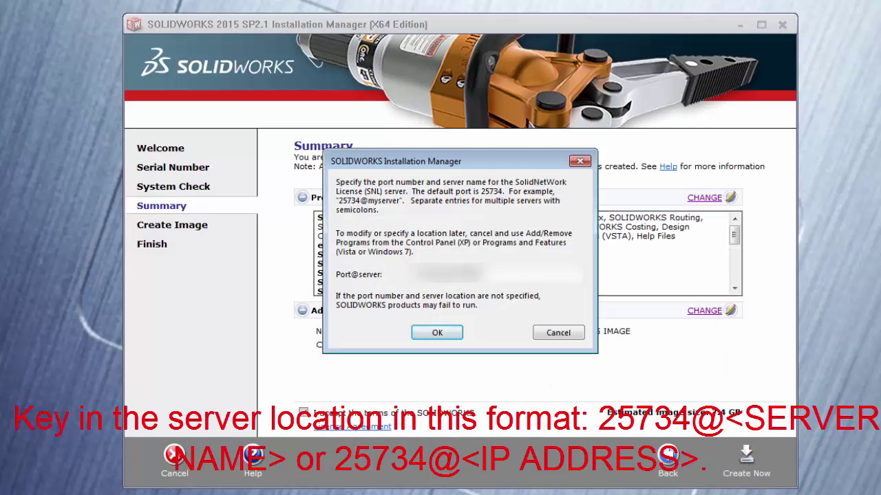
pyautogui.click(440, 333)
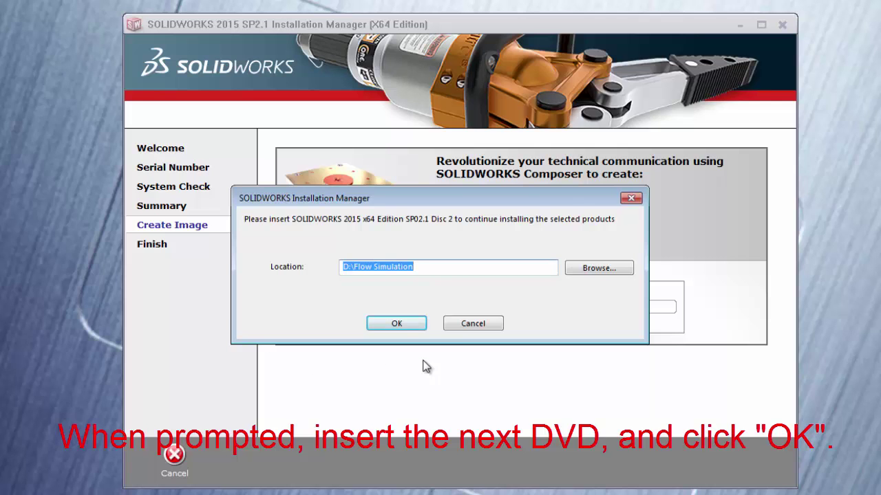
pyautogui.click(404, 326)
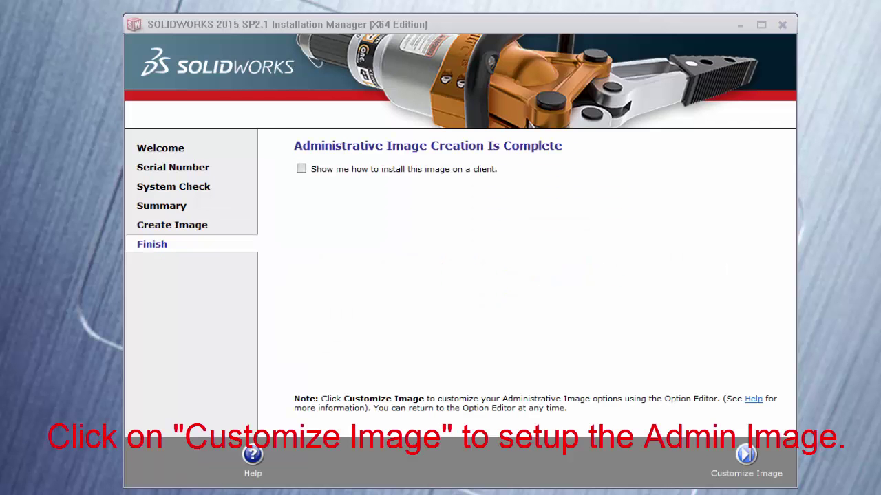
# Step: Use Customize Image on the Finish page to launch the Administrative Image Option Editor
pyautogui.click(675, 309)
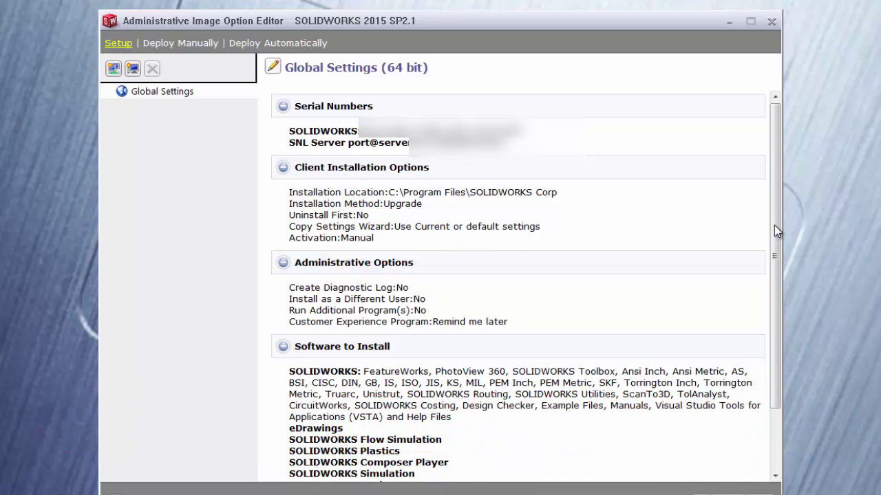
# Step: Make Global Settings editable and append '; 25734@SERVER2' to the SNL Server port@server field
pyautogui.moveTo(774, 224)
pyautogui.mouseDown()
pyautogui.moveTo(773, 295)
pyautogui.moveTo(768, 202)
pyautogui.mouseUp()
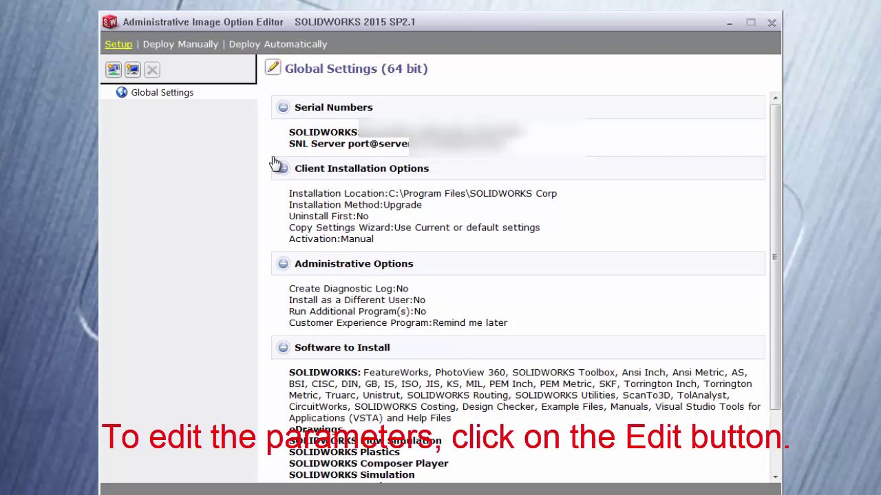
pyautogui.click(271, 73)
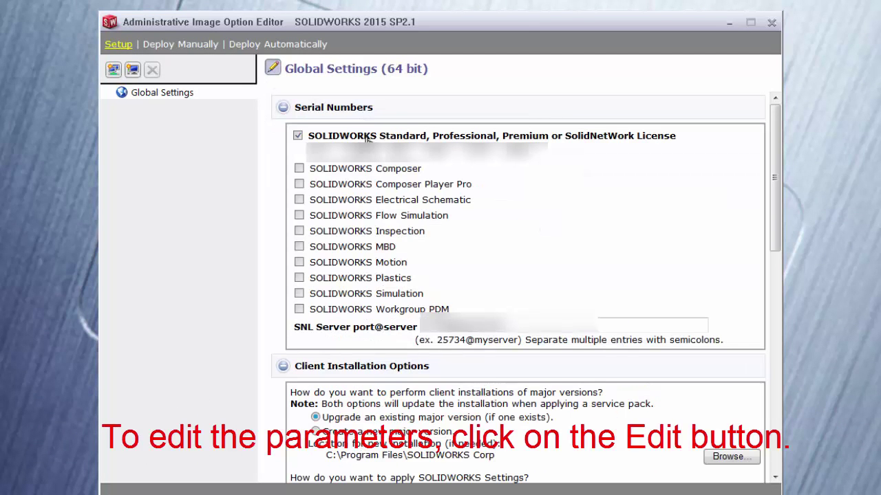
pyautogui.scroll(-1, 557, 265)
pyautogui.click(556, 266)
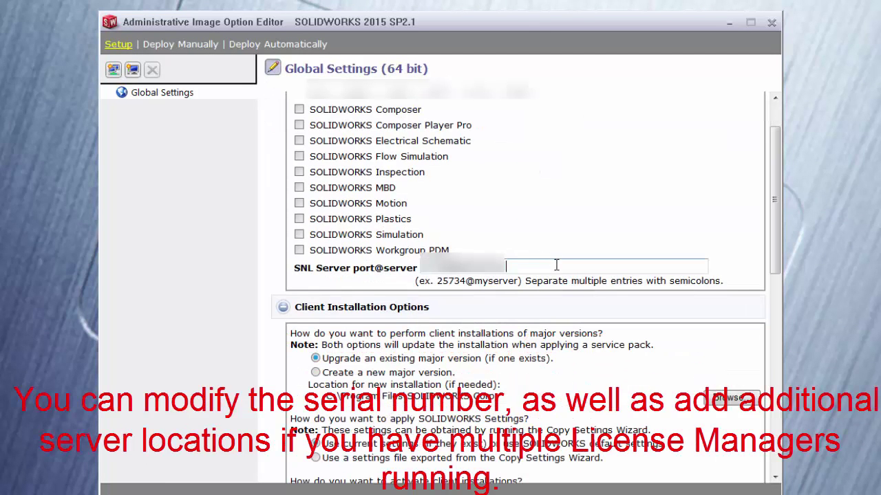
pyautogui.write(';')
pyautogui.write(' 25734@')
pyautogui.write('SERVER2')
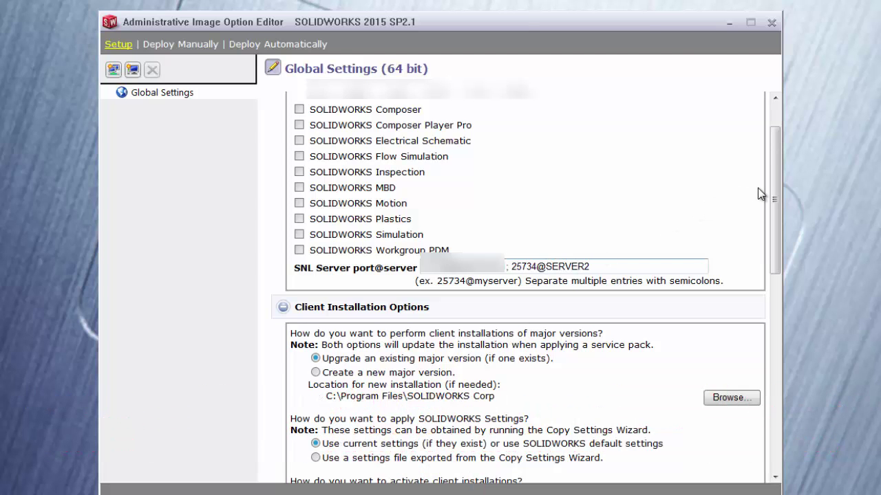
pyautogui.scroll(-2, 777, 195)
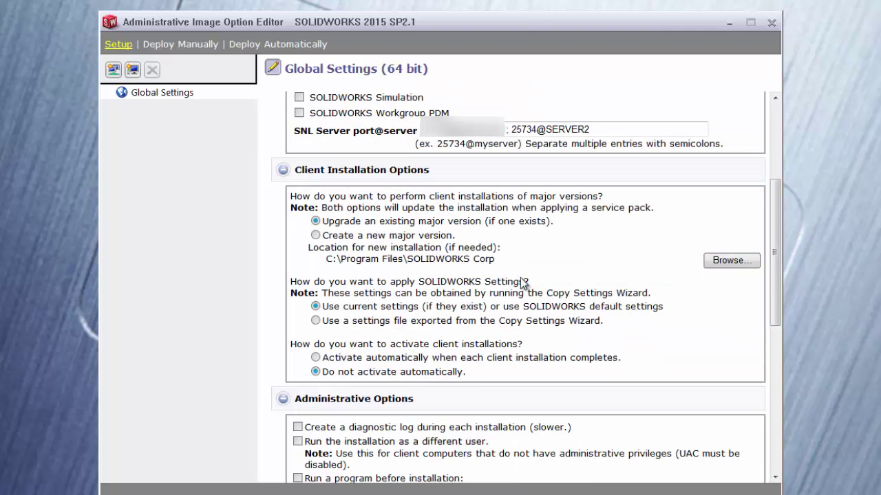
pyautogui.click(316, 235)
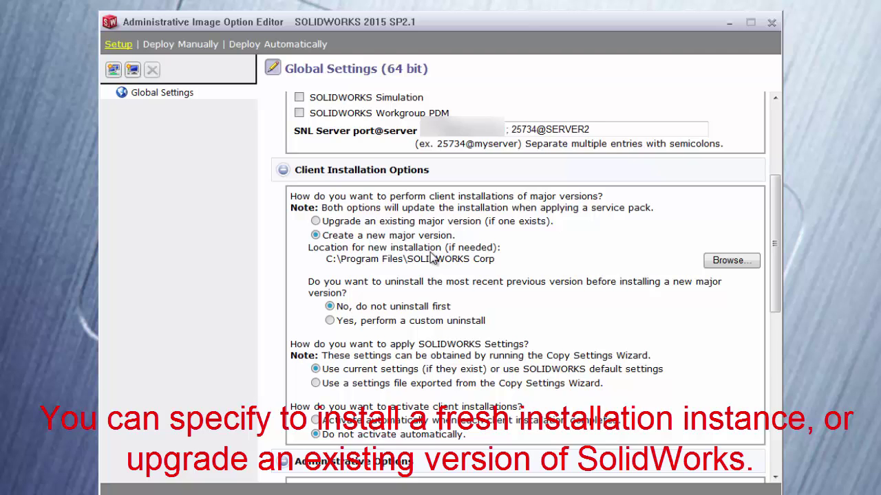
pyautogui.click(317, 222)
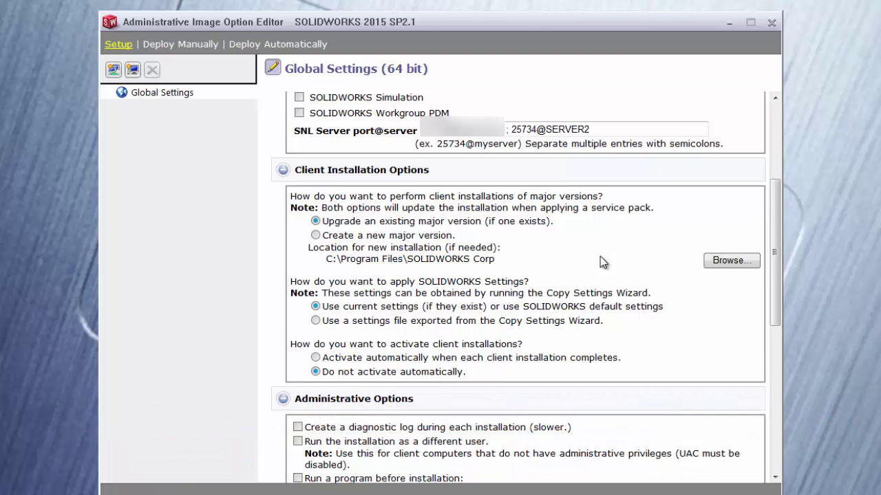
pyautogui.scroll(-2, 600, 257)
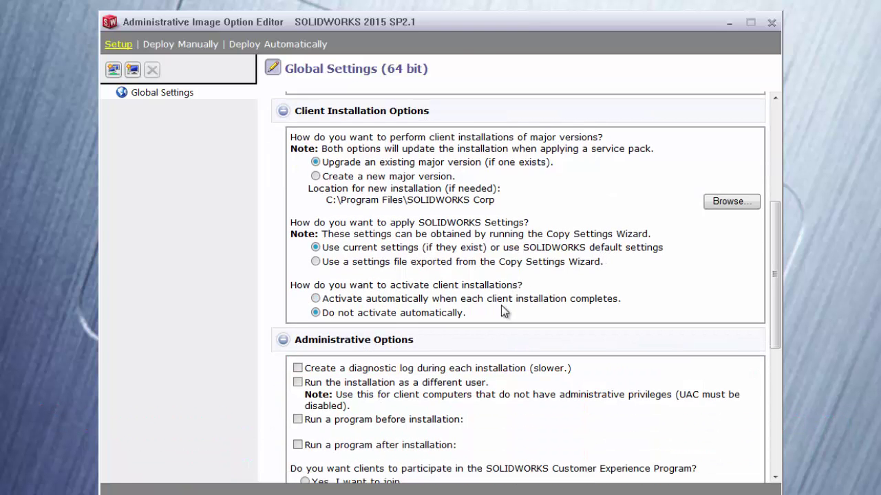
pyautogui.click(315, 298)
pyautogui.click(316, 348)
pyautogui.scroll(-2, 550, 280)
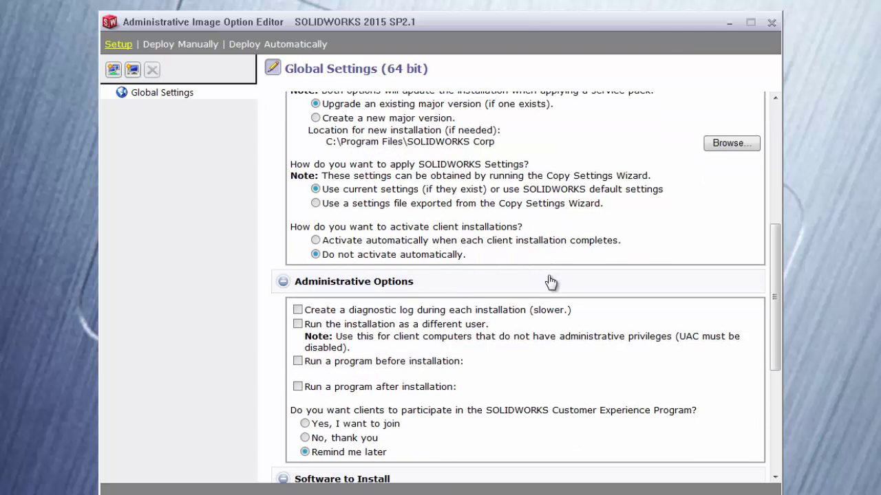
pyautogui.scroll(-2, 550, 282)
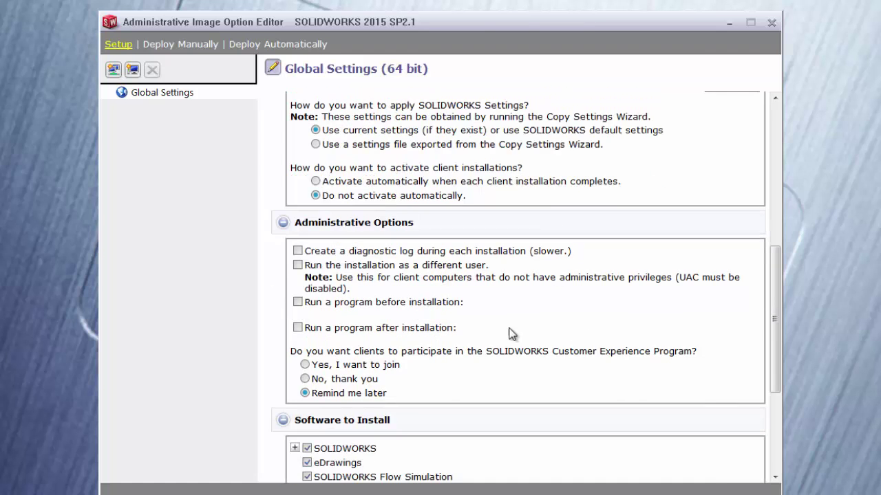
# Step: Choose 'No, thank you' for the Customer Experience Program and leave edit mode to apply it
pyautogui.click(305, 379)
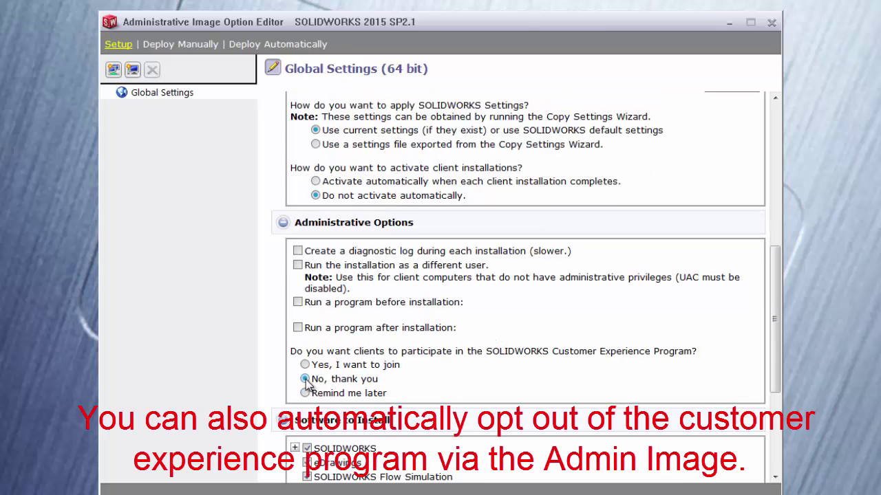
pyautogui.scroll(-2, 521, 373)
pyautogui.scroll(-2, 521, 373)
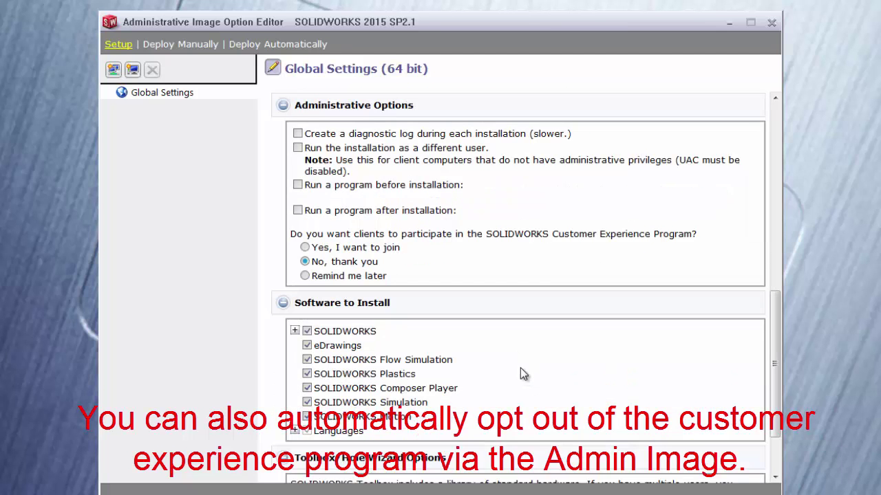
pyautogui.scroll(-3, 521, 374)
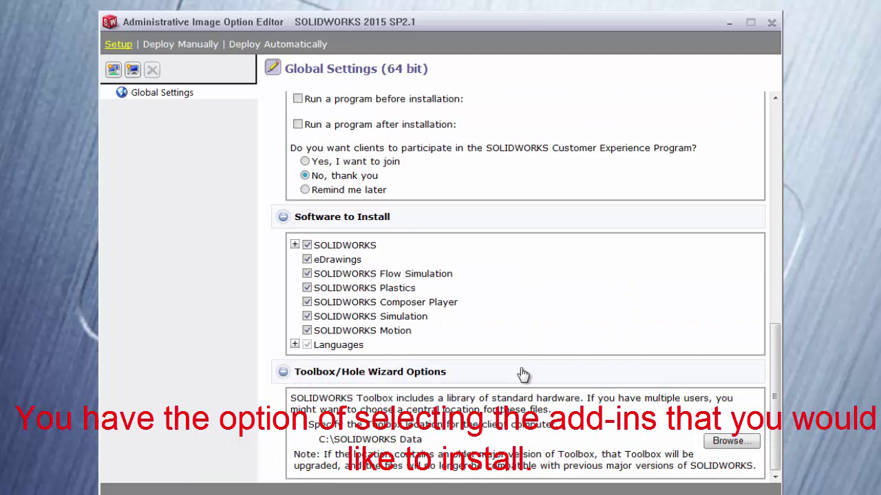
pyautogui.scroll(5, 521, 374)
pyautogui.scroll(8, 521, 373)
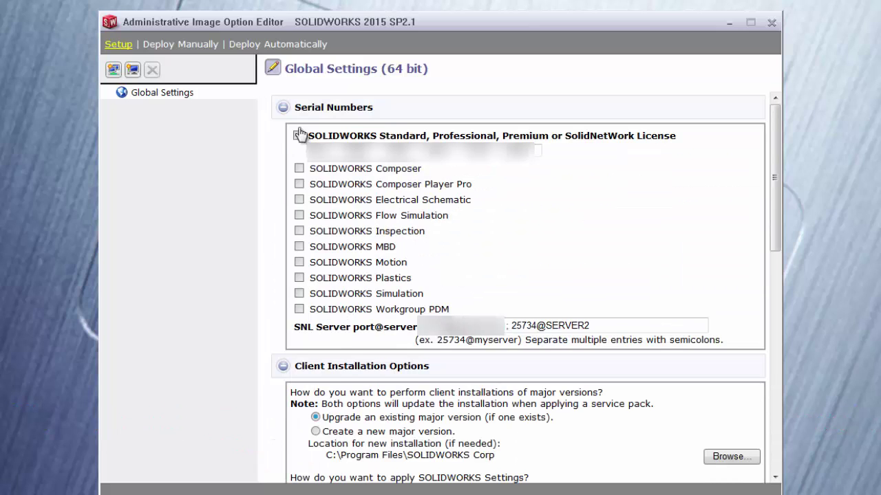
pyautogui.click(272, 67)
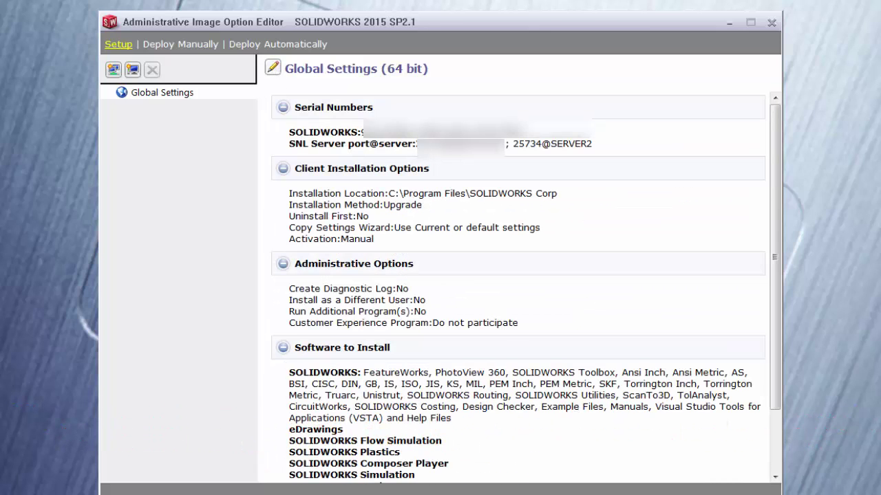